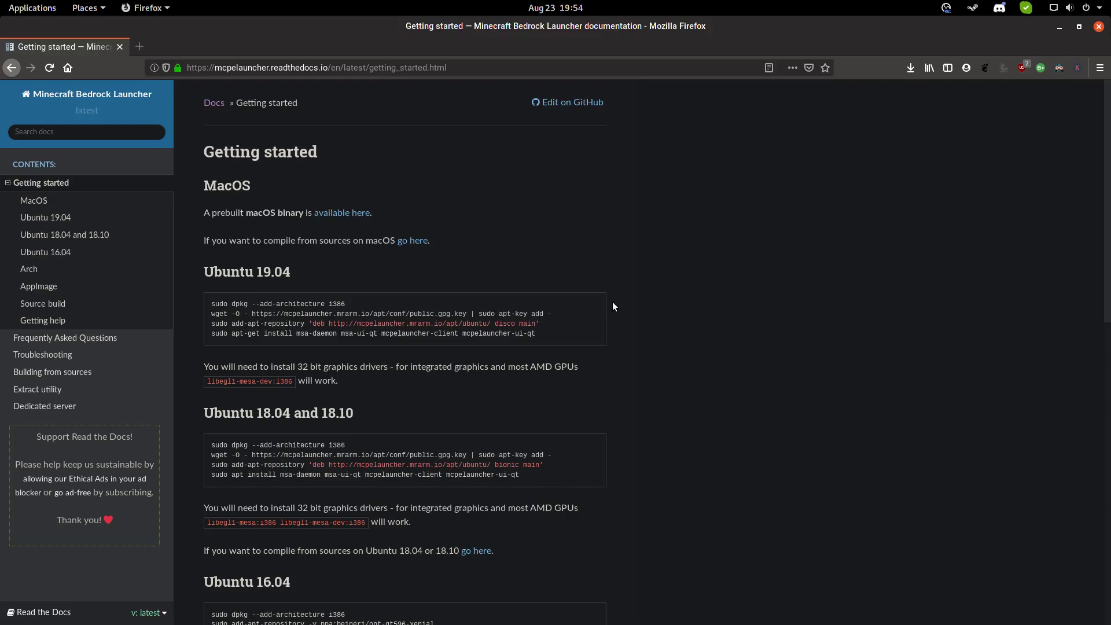
scroll(614, 304, "down", 3)
scroll(464, 340, "up", 3)
Step: Check the docs address, minimize Firefox, and arrange the Downloads and launcher windows
left_click_drag(269, 68, 215, 70)
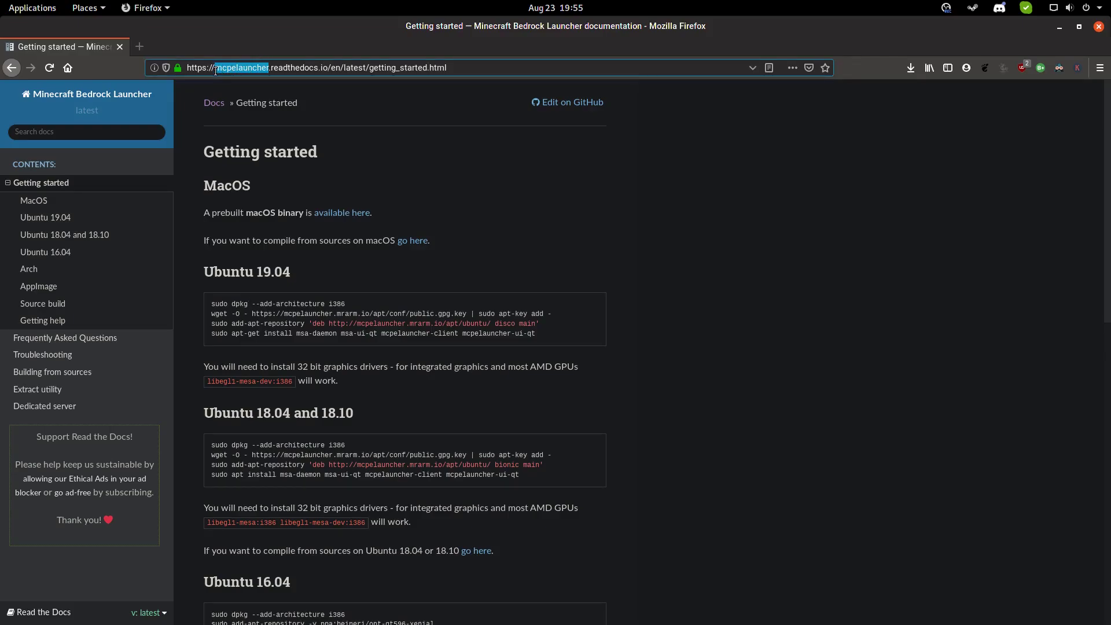
left_click(308, 131)
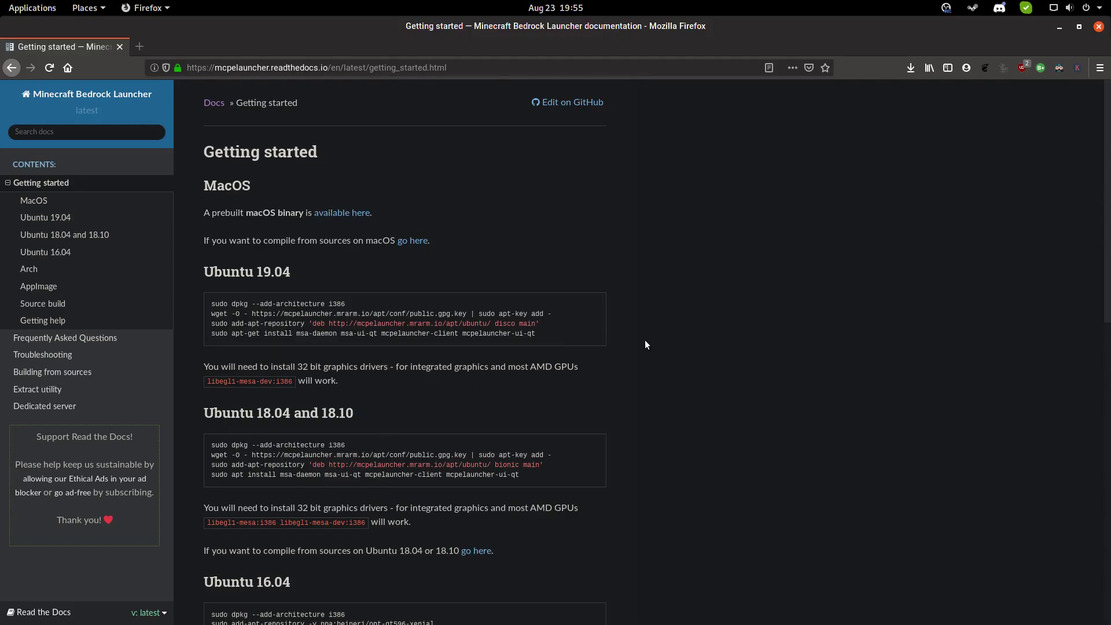
scroll(645, 345, "down", 2)
scroll(648, 346, "down", 2)
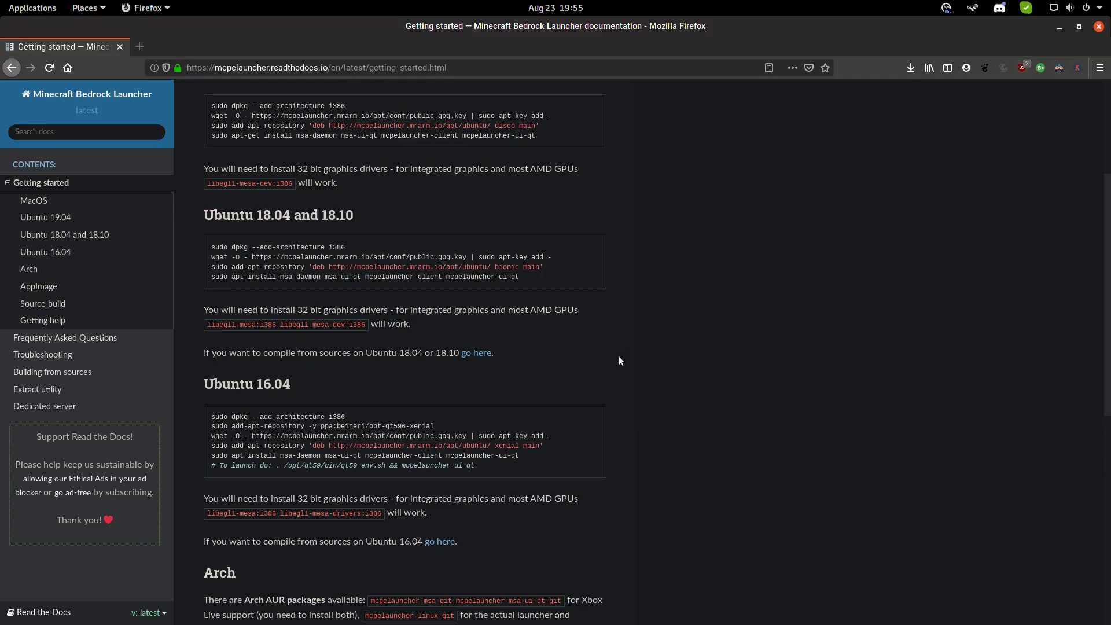
scroll(619, 356, "up", 4)
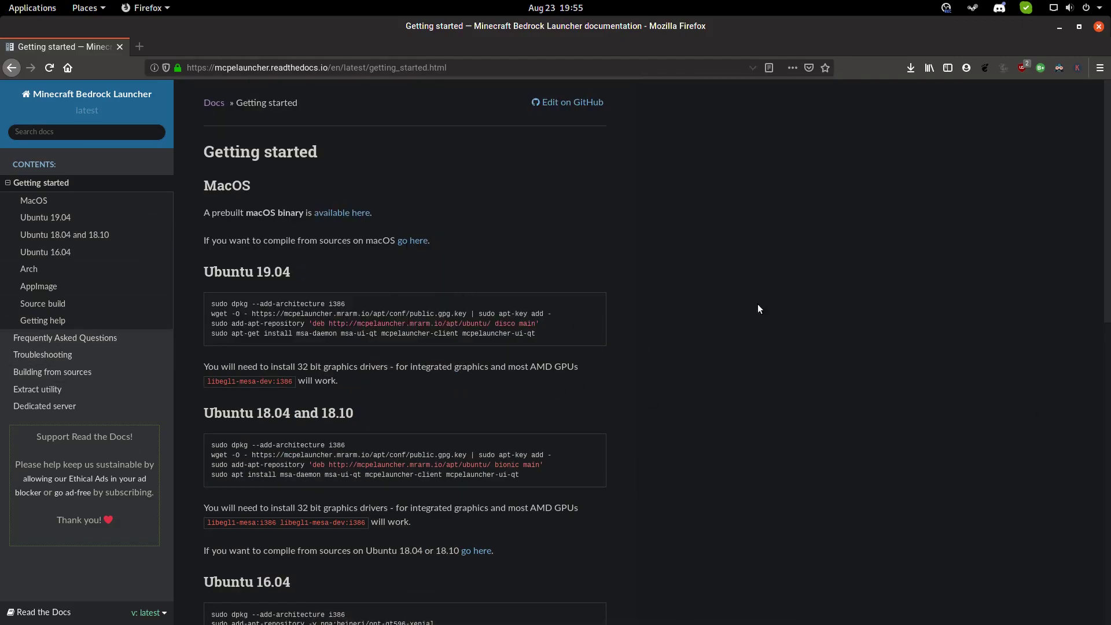
scroll(435, 234, "down", 3)
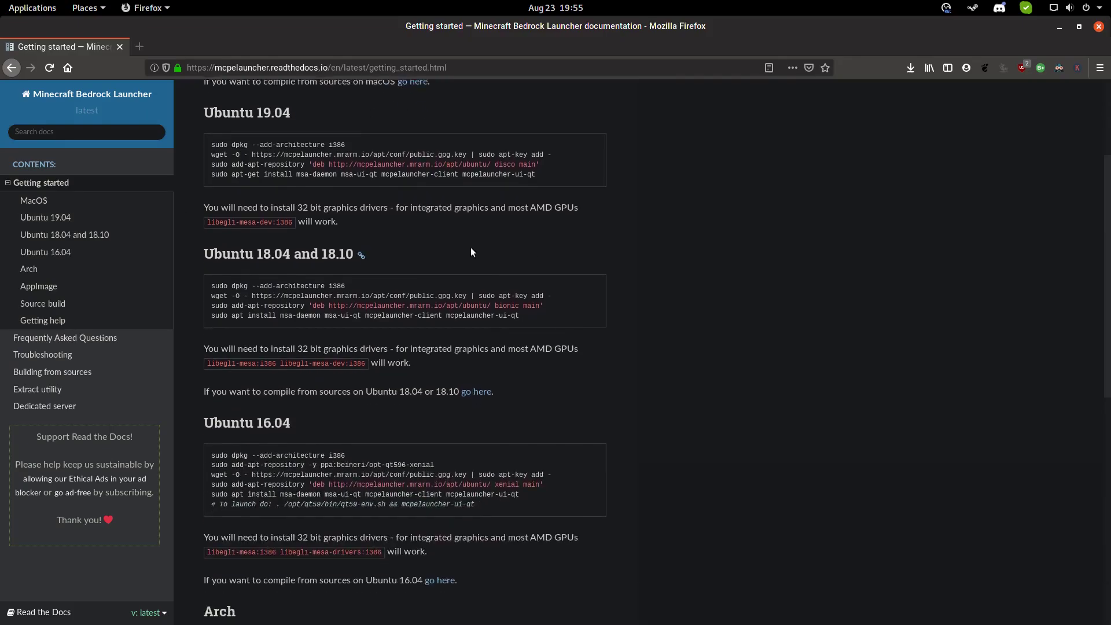
scroll(521, 257, "up", 3)
scroll(416, 217, "down", 3)
scroll(330, 187, "up", 1)
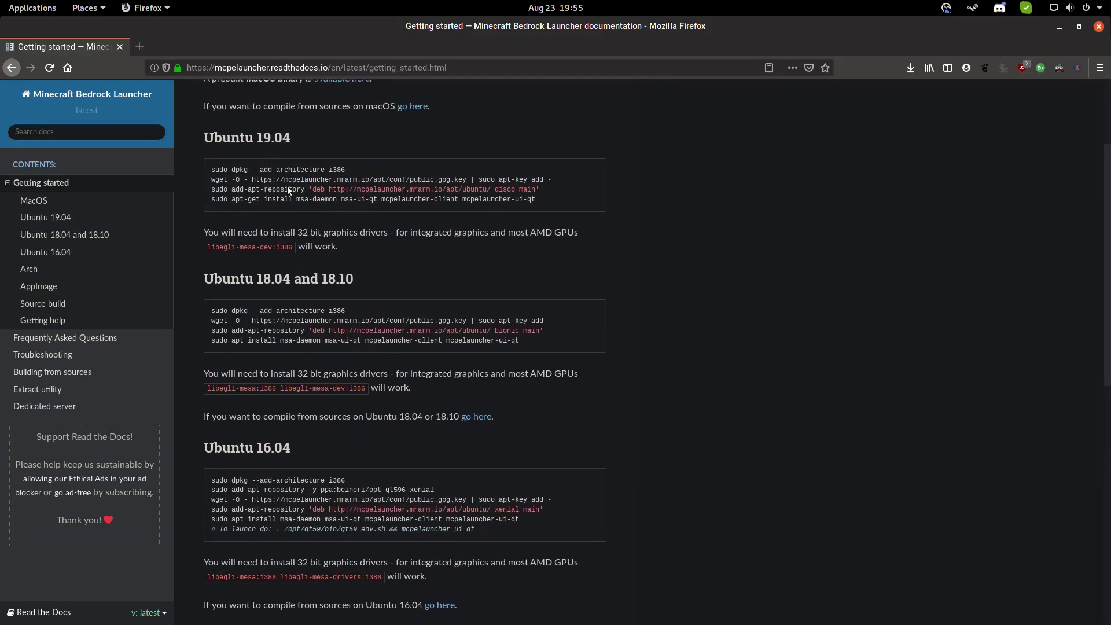
left_click_drag(462, 191, 536, 191)
scroll(318, 214, "down", 1)
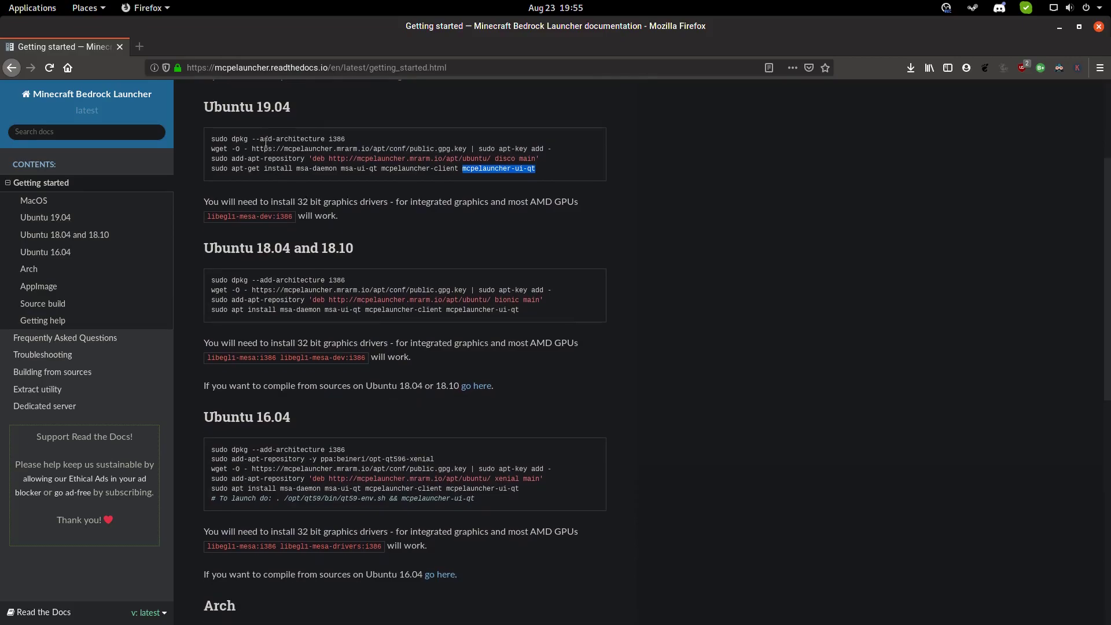
scroll(302, 232, "down", 2)
scroll(302, 232, "down", 3)
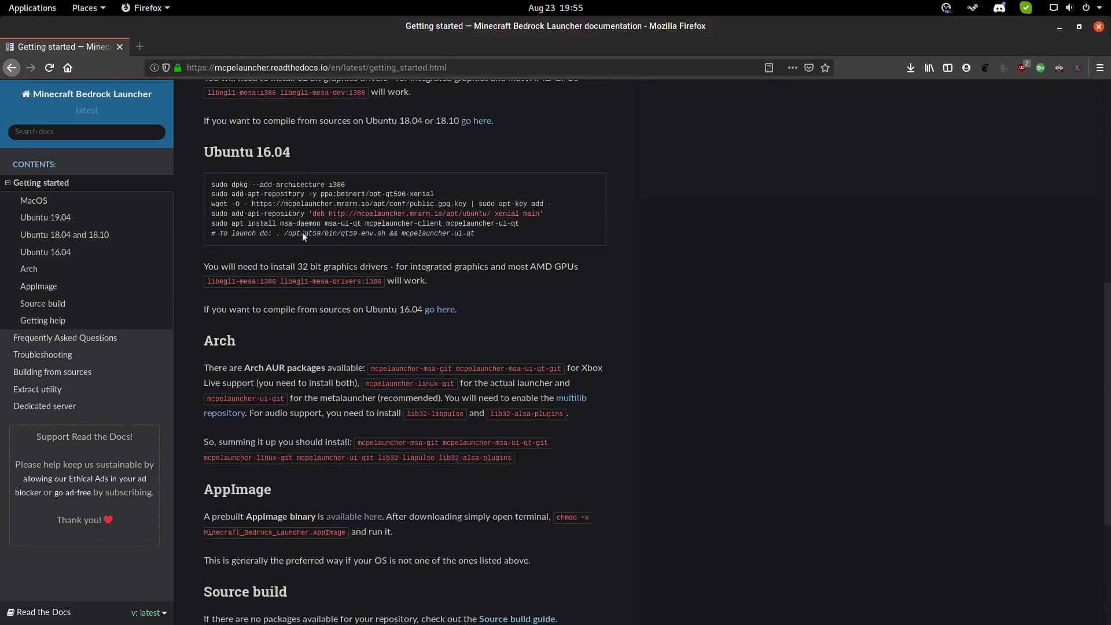
scroll(360, 278, "down", 3)
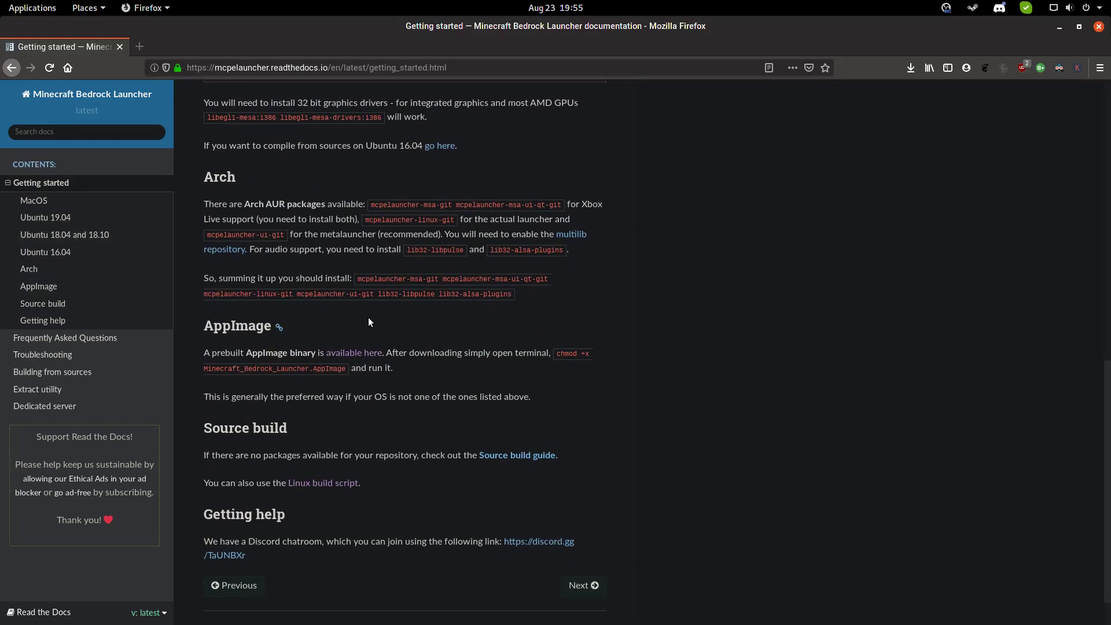
scroll(368, 319, "down", 1)
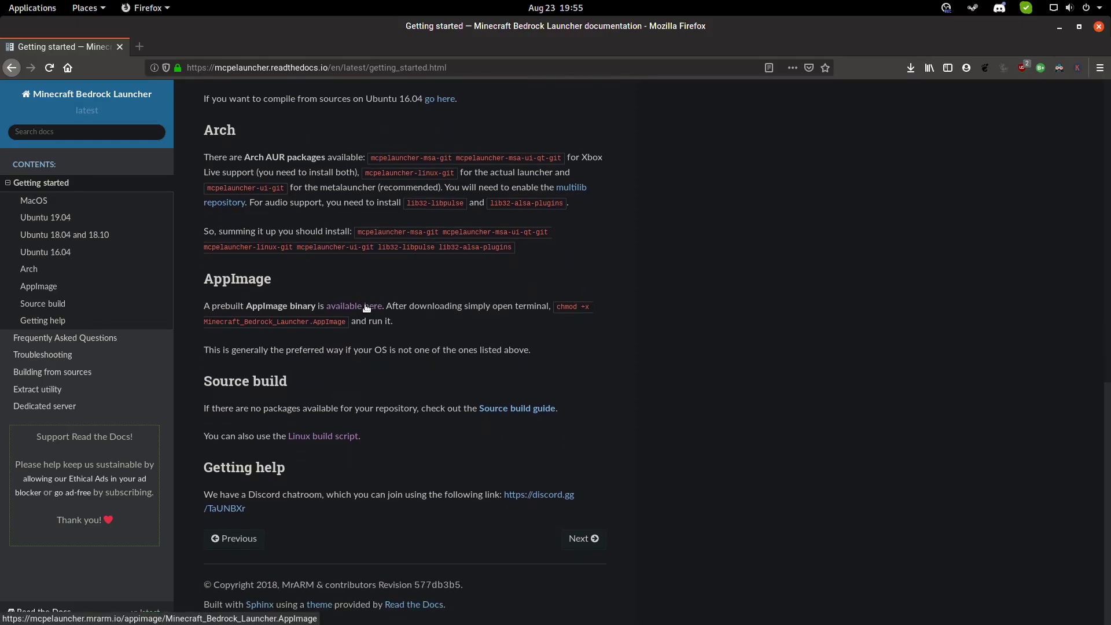
left_click(1060, 26)
mouse_move(603, 156)
left_mouse_down()
mouse_move(474, 134)
mouse_move(562, 74)
left_mouse_up()
mouse_move(803, 328)
left_mouse_down()
mouse_move(550, 84)
mouse_move(623, 87)
left_mouse_up()
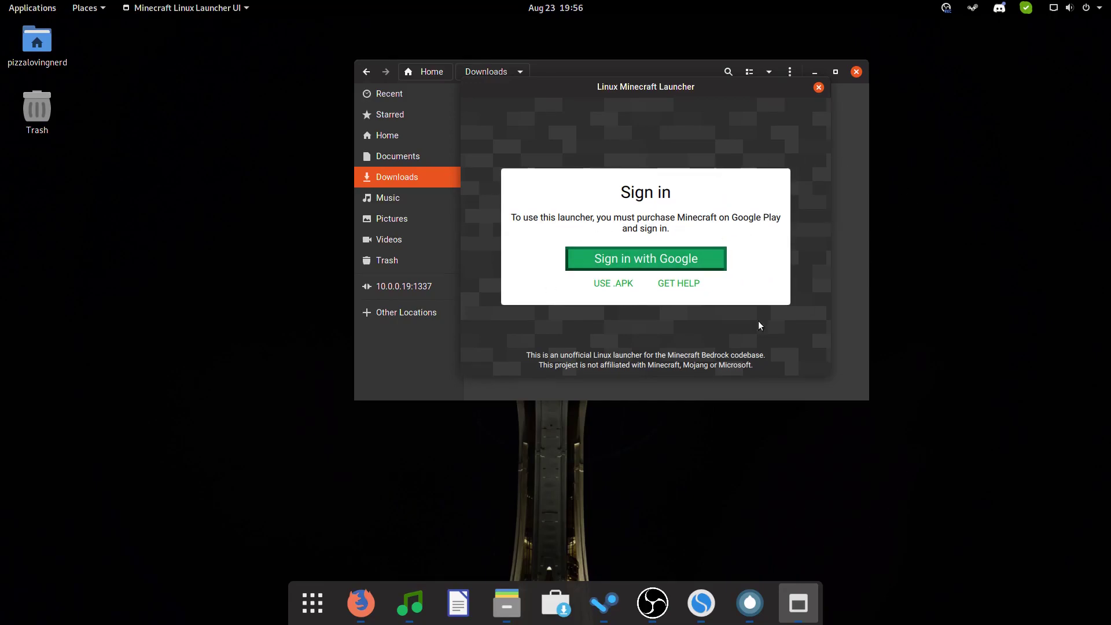
Step: Choose Sign in with Google in the Linux Minecraft Launcher
left_click(641, 260)
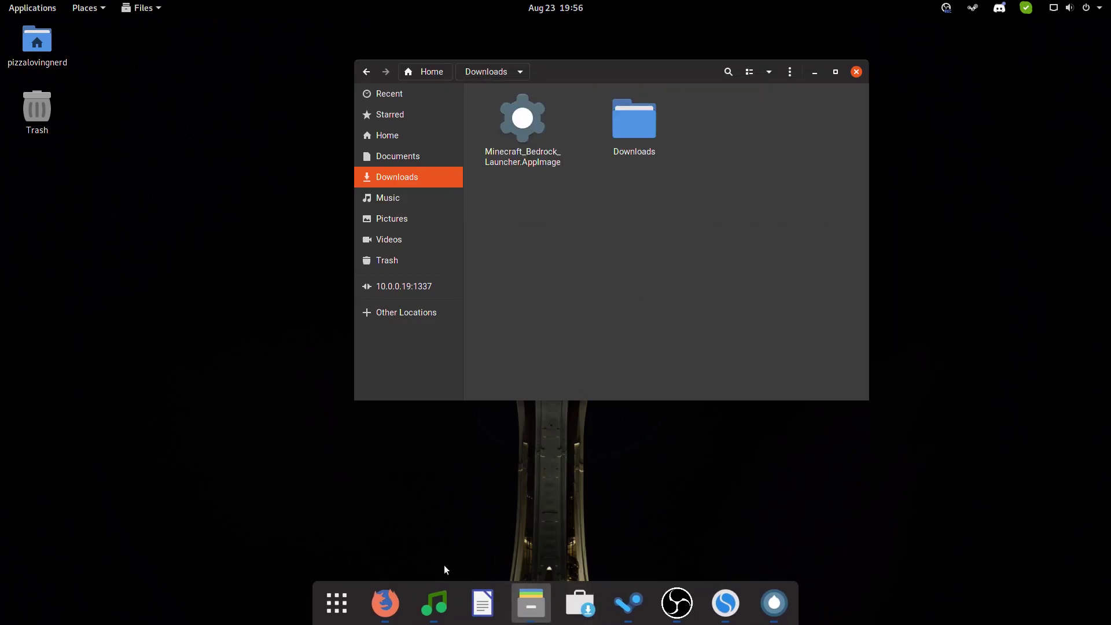
Step: Find the AppImage sign-in crash fix under FAQ > Troubleshooting, then minimize Firefox
left_click(388, 601)
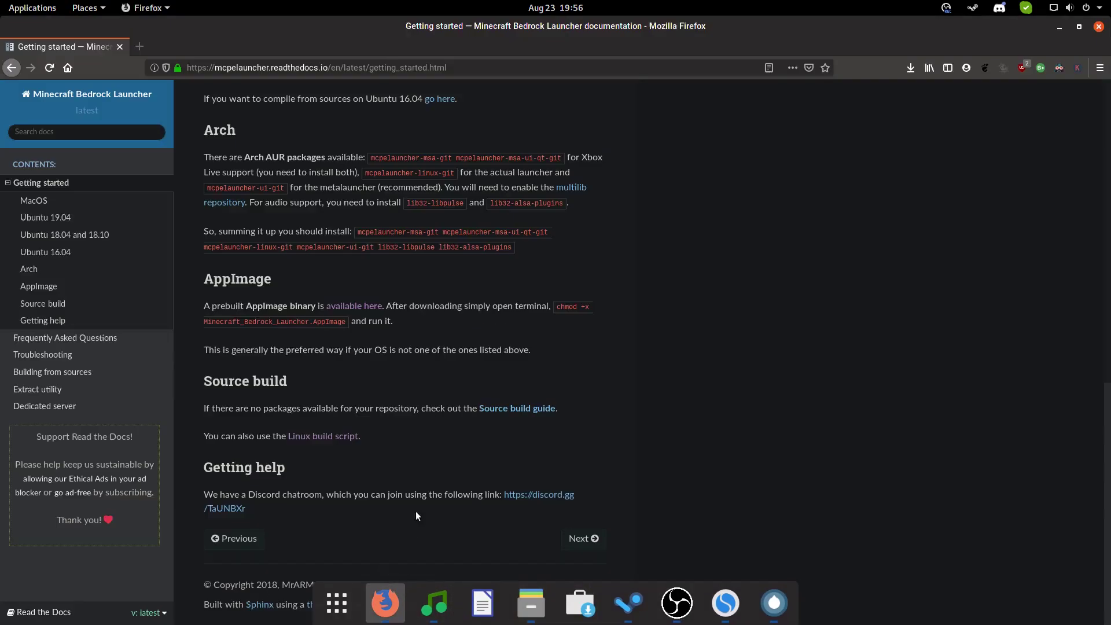
left_click(54, 341)
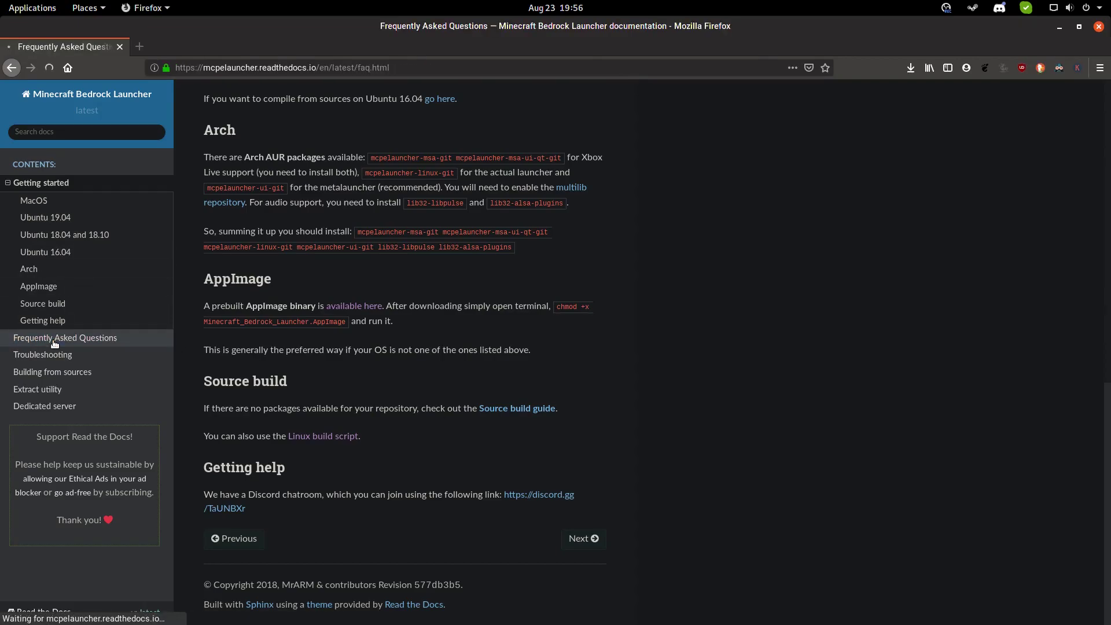
left_click(86, 349)
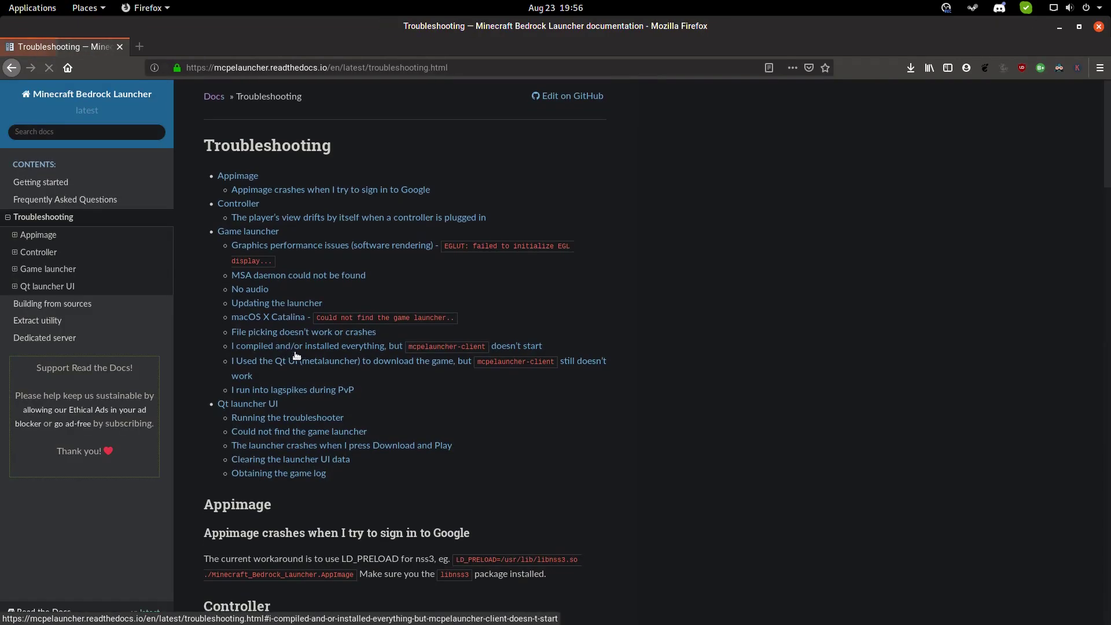
scroll(295, 356, "down", 5)
mouse_move(458, 202)
left_mouse_down()
mouse_move(483, 209)
mouse_move(350, 221)
left_mouse_up()
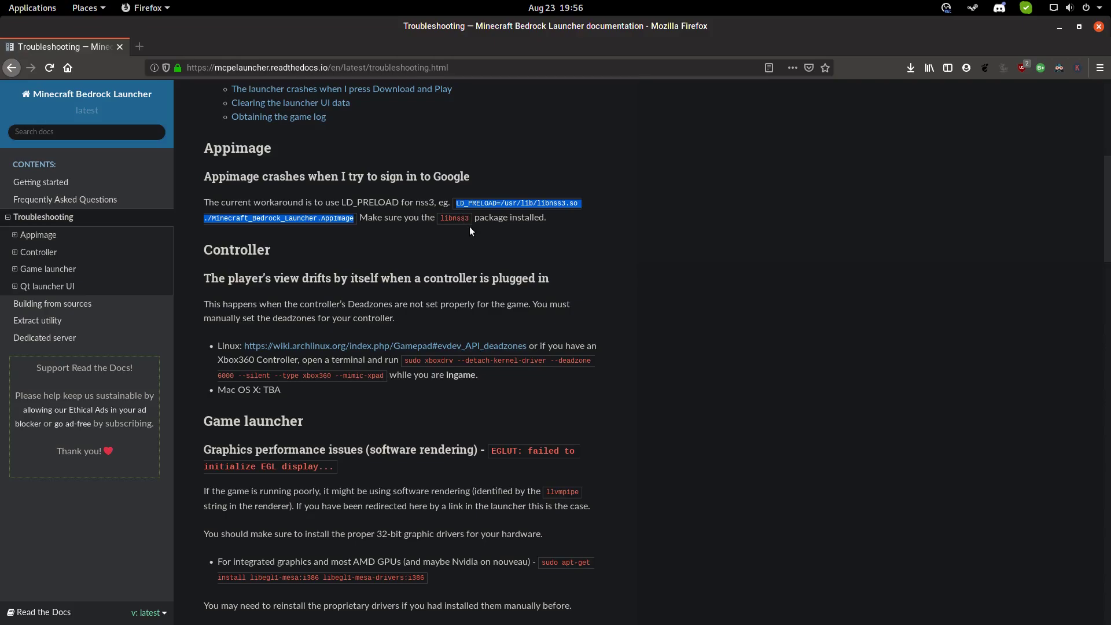
left_click(1058, 27)
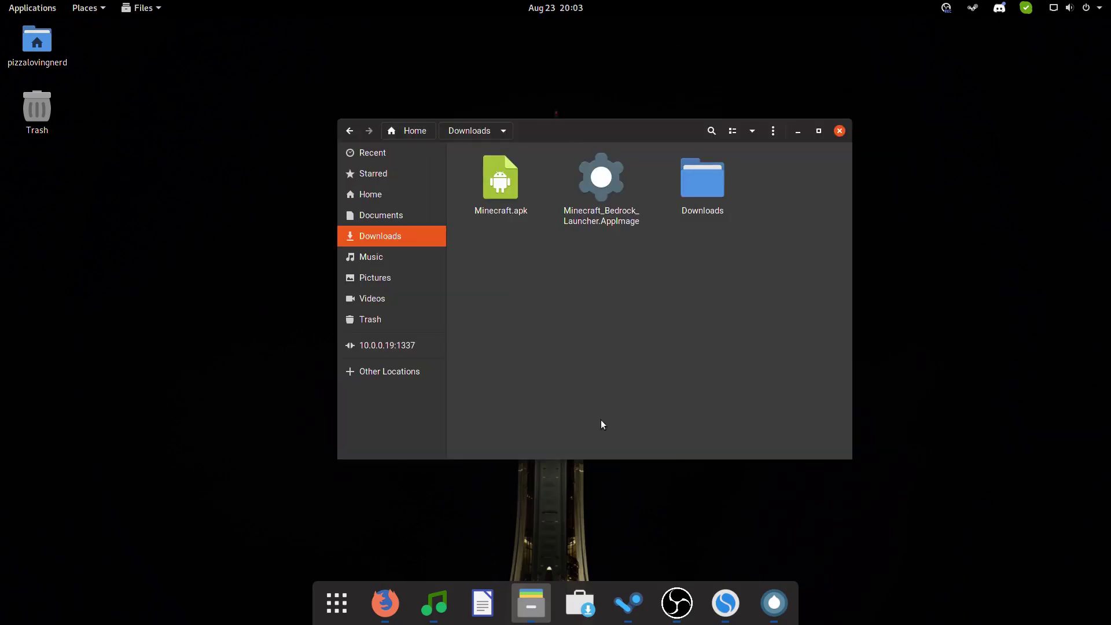
Step: Select Minecraft.apk in Downloads, clear the selection, and nudge the Files window up-left
left_click_drag(501, 178, 519, 316)
left_click(509, 269)
left_click_drag(650, 122, 609, 113)
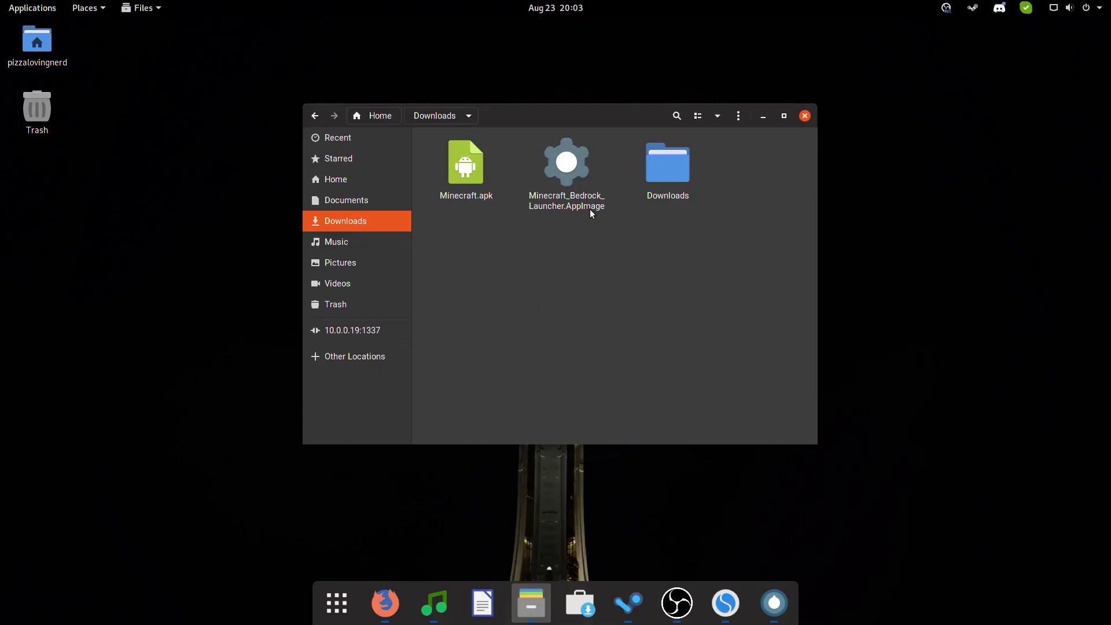
Step: Run Minecraft_Bedrock_Launcher.AppImage from its context menu and close the duplicate window
left_click(561, 178)
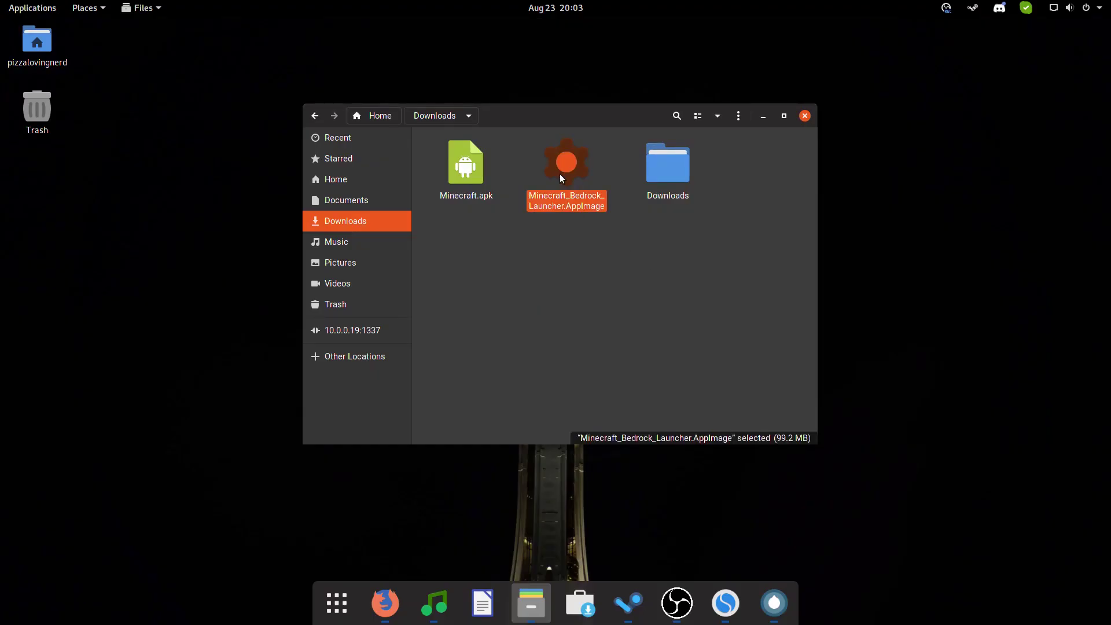
right_click(574, 187)
left_click(584, 188)
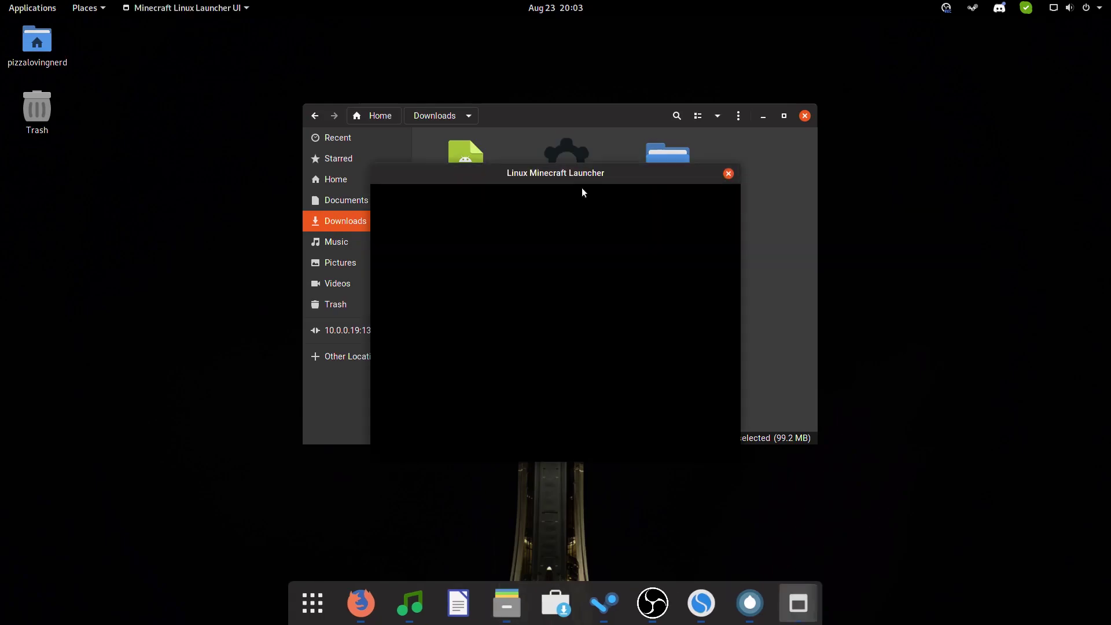
left_click_drag(568, 172, 704, 83)
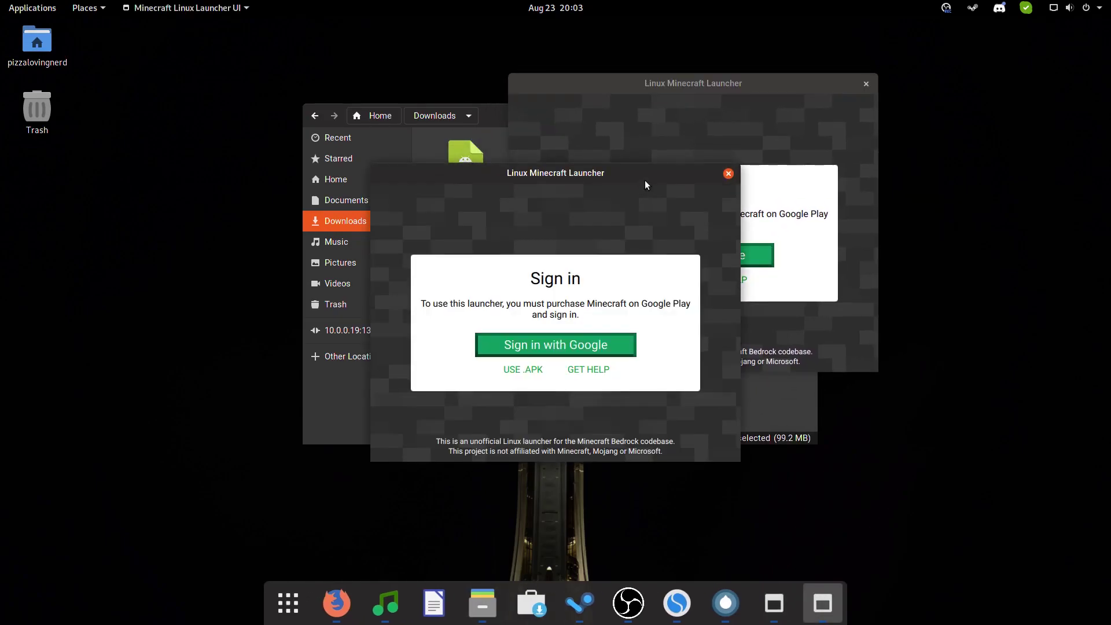
left_click(729, 173)
Step: Load Minecraft.apk into the launcher through the file picker
left_click(668, 279)
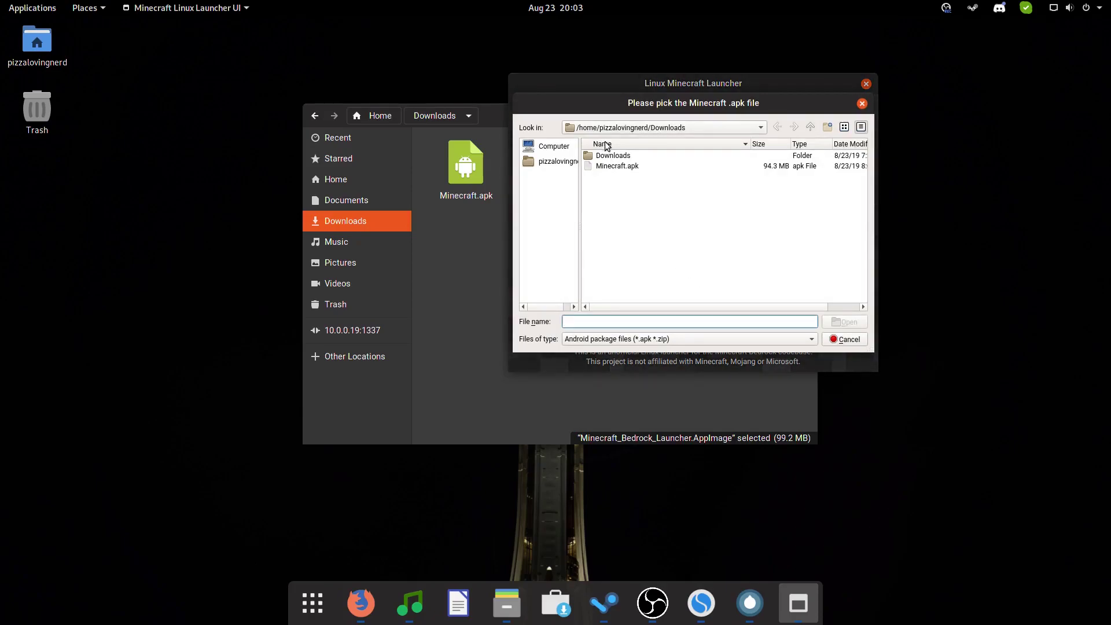
left_click(617, 166)
double_click(618, 166)
left_click_drag(661, 83, 541, 140)
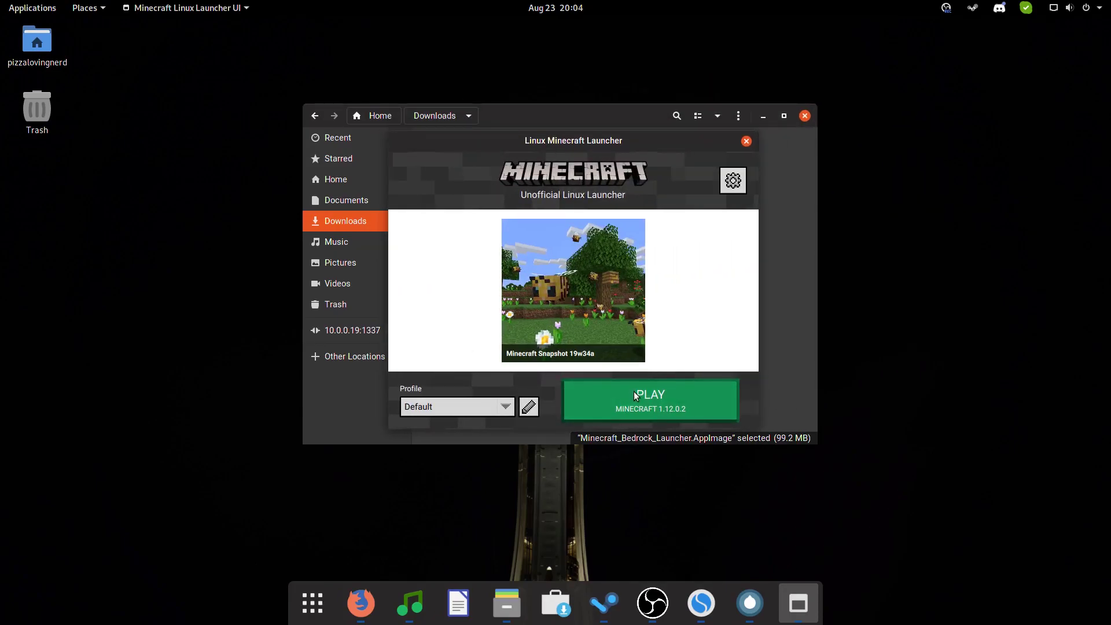
Step: Launch Minecraft 1.12.0.2, minimize Files, and maximize the centred game window
left_click(634, 391)
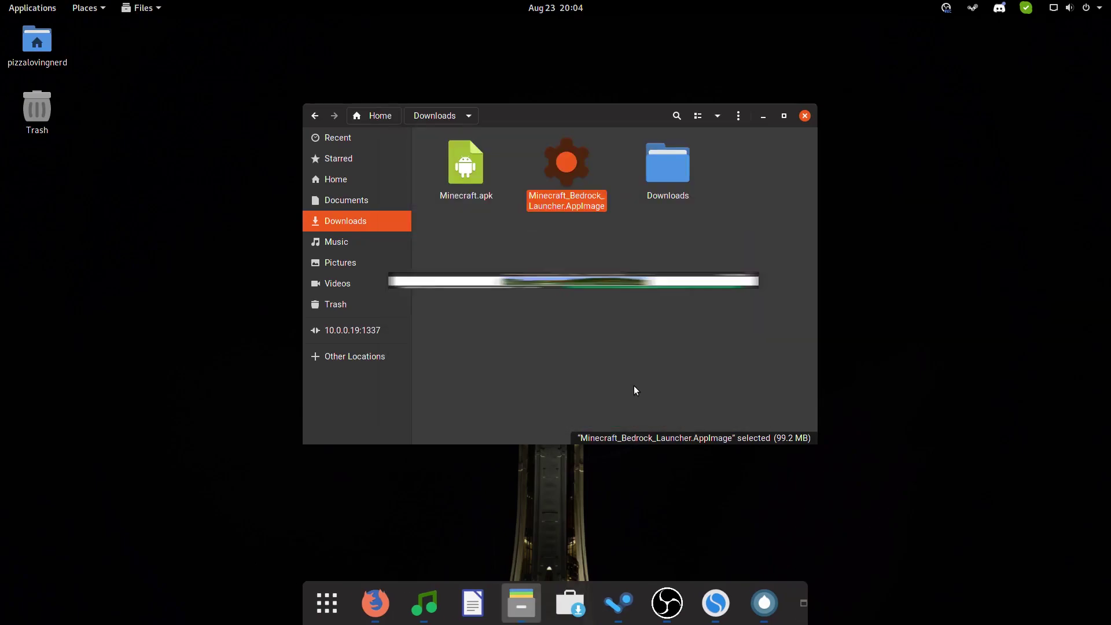
left_click(768, 116)
mouse_move(281, 30)
left_mouse_down()
mouse_move(599, 79)
mouse_move(617, 23)
left_mouse_up()
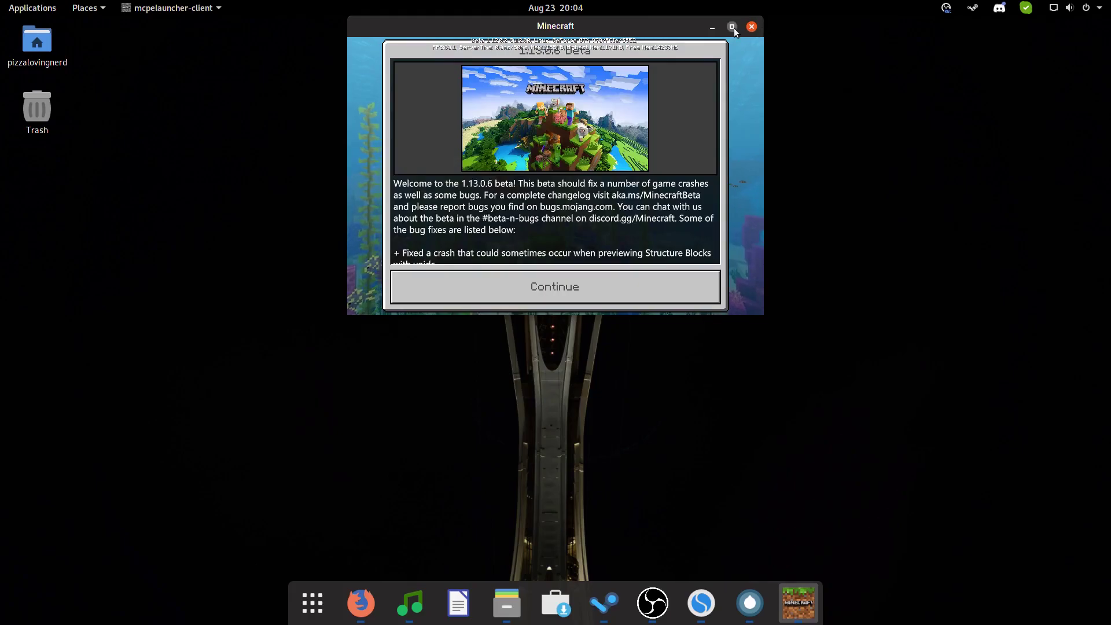
left_click(732, 27)
Step: Dismiss the beta notice, set Video GUI Scale Modifier to 0, then open Play
left_click(585, 581)
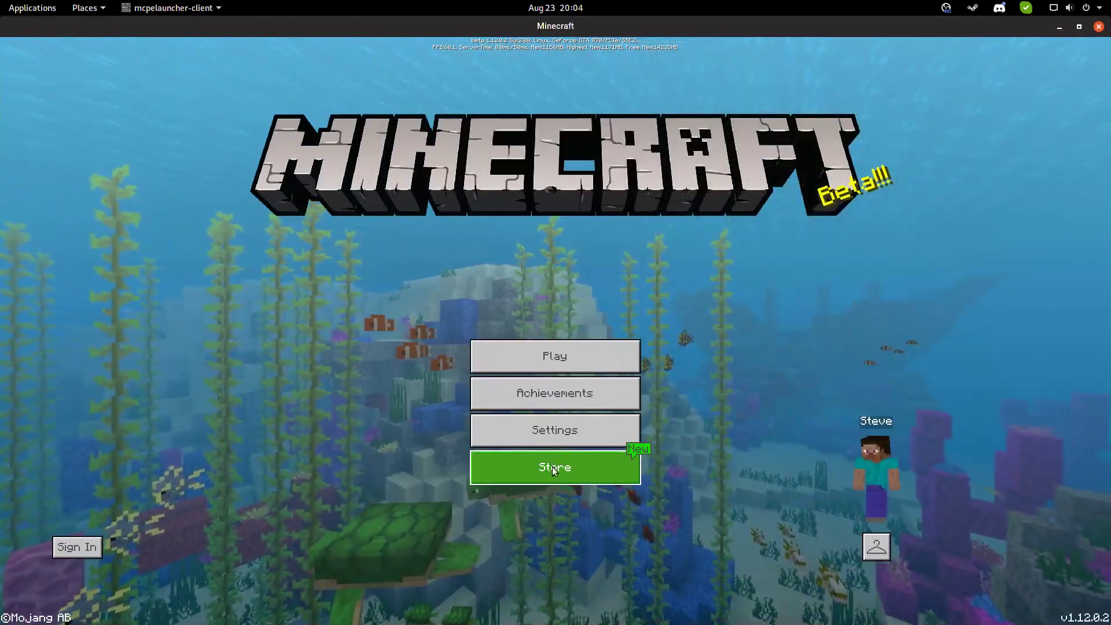
left_click(544, 438)
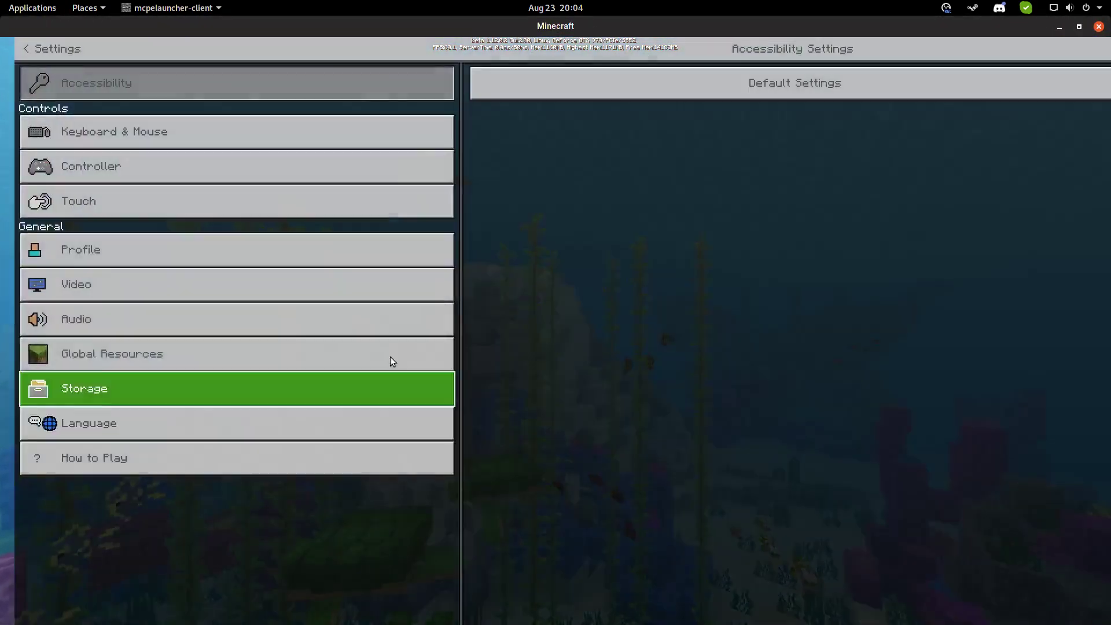
left_click(81, 289)
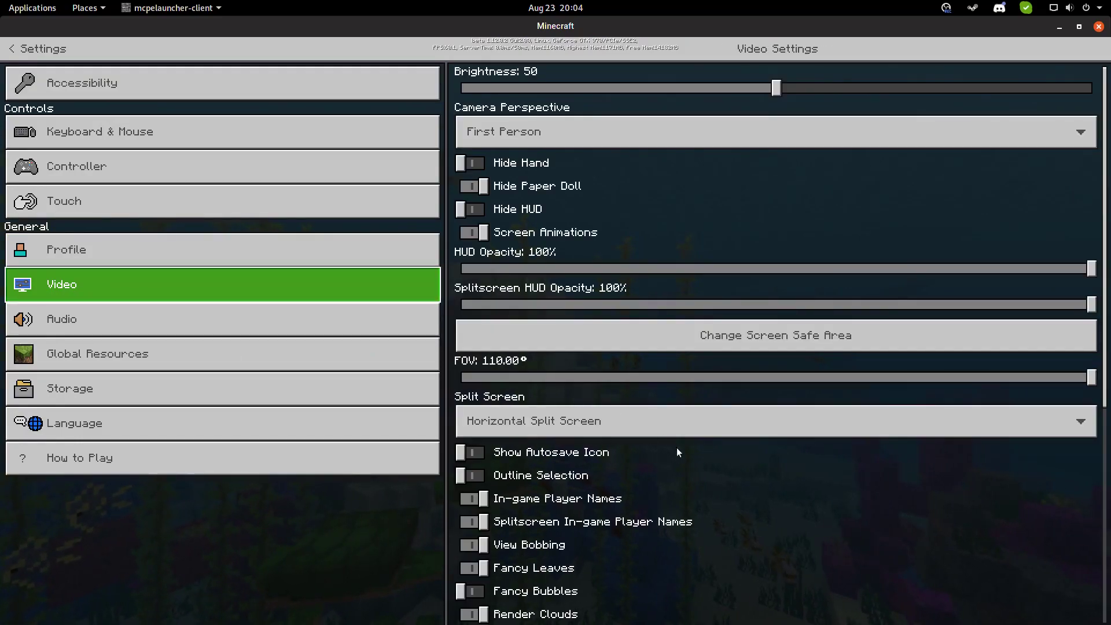
scroll(677, 452, "down", 1)
scroll(701, 501, "down", 3)
scroll(702, 491, "down", 2)
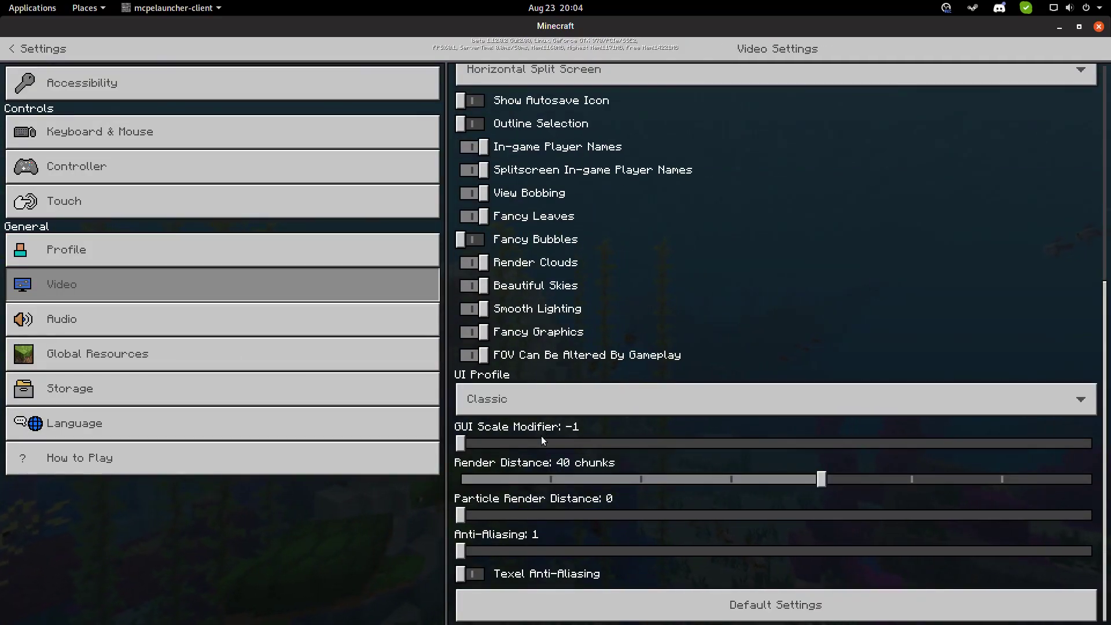
left_click_drag(540, 441, 1020, 425)
scroll(825, 388, "down", 2)
scroll(825, 388, "down", 5)
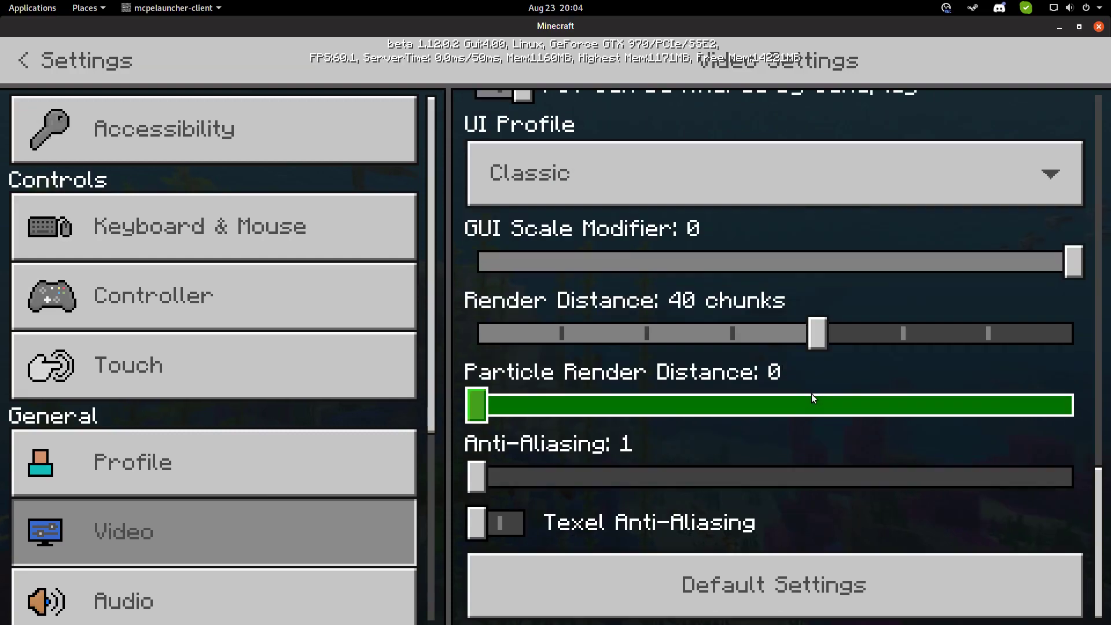
left_click(23, 61)
left_click(506, 314)
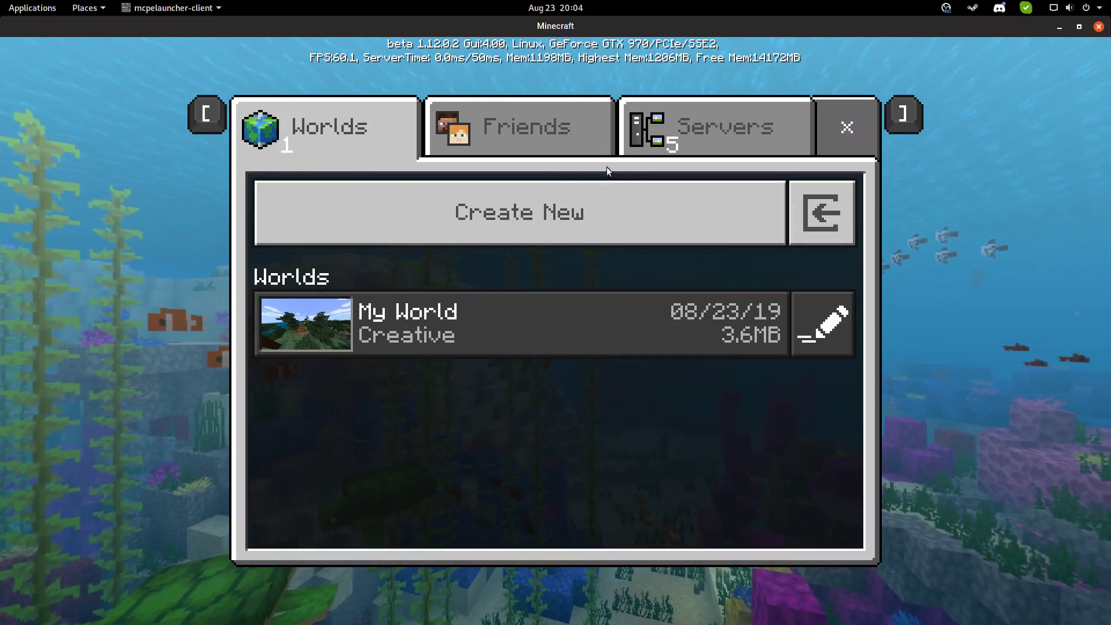
Step: Create a new world from the Worlds tab and load into it
left_click(469, 221)
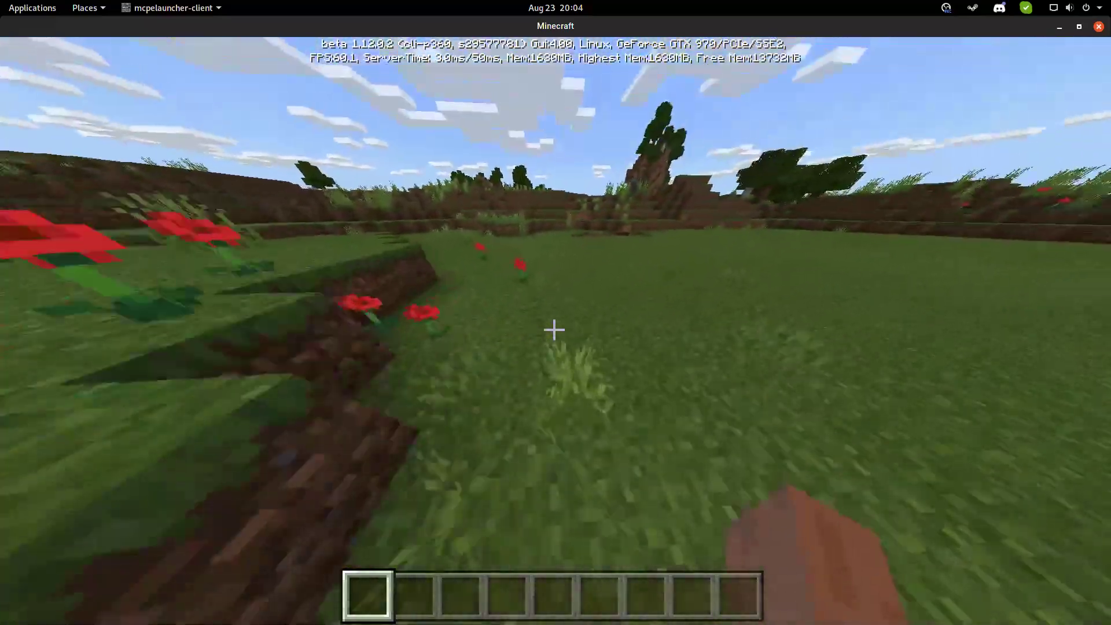
Step: Take Smooth Quartz Stairs from the creative inventory and place the first stairs on the grass
key("e")
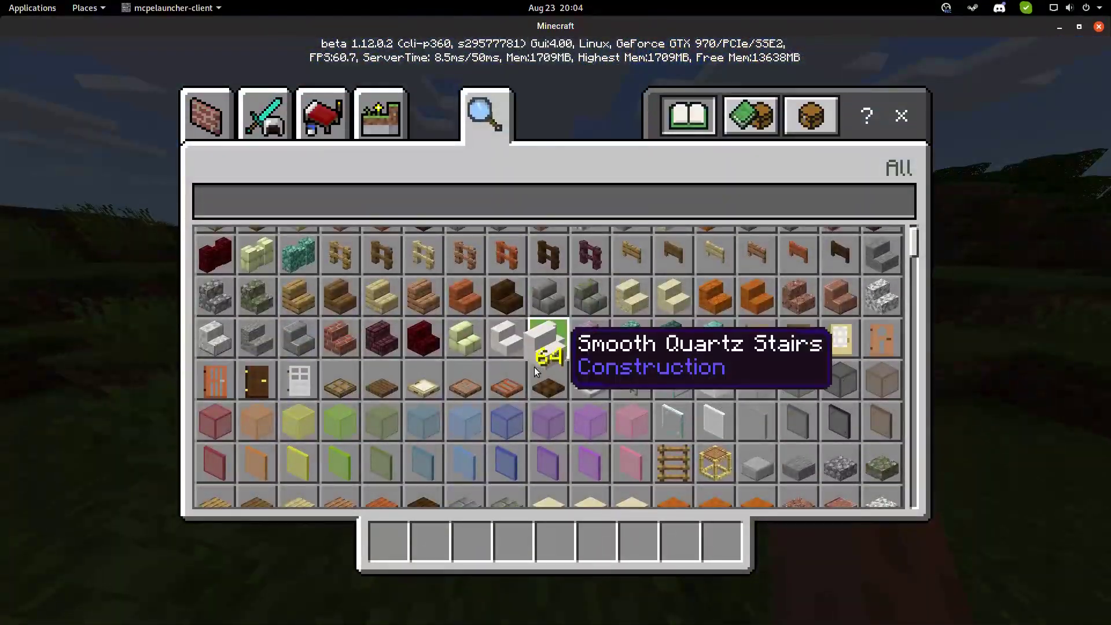
key("e")
right_click(554, 329)
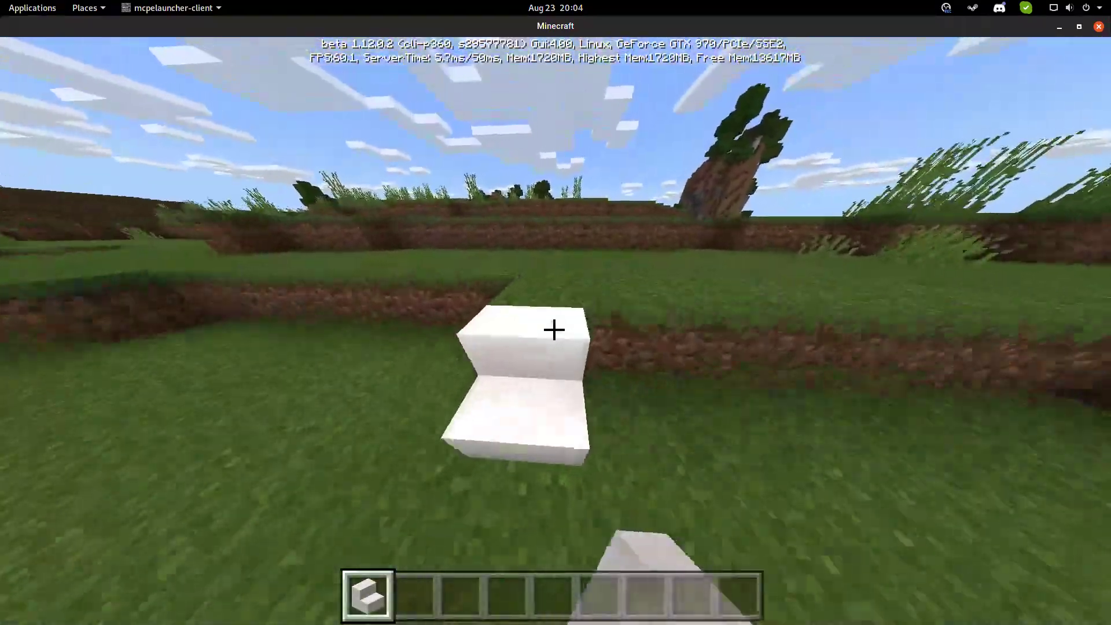
left_click(554, 330)
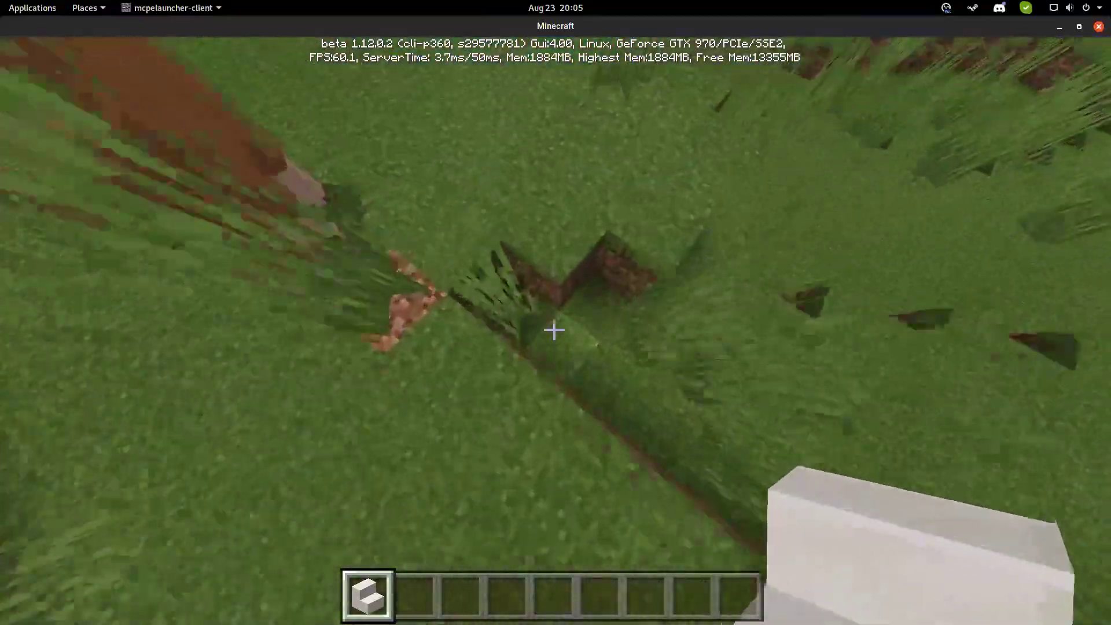
right_click(555, 328)
right_click(555, 329)
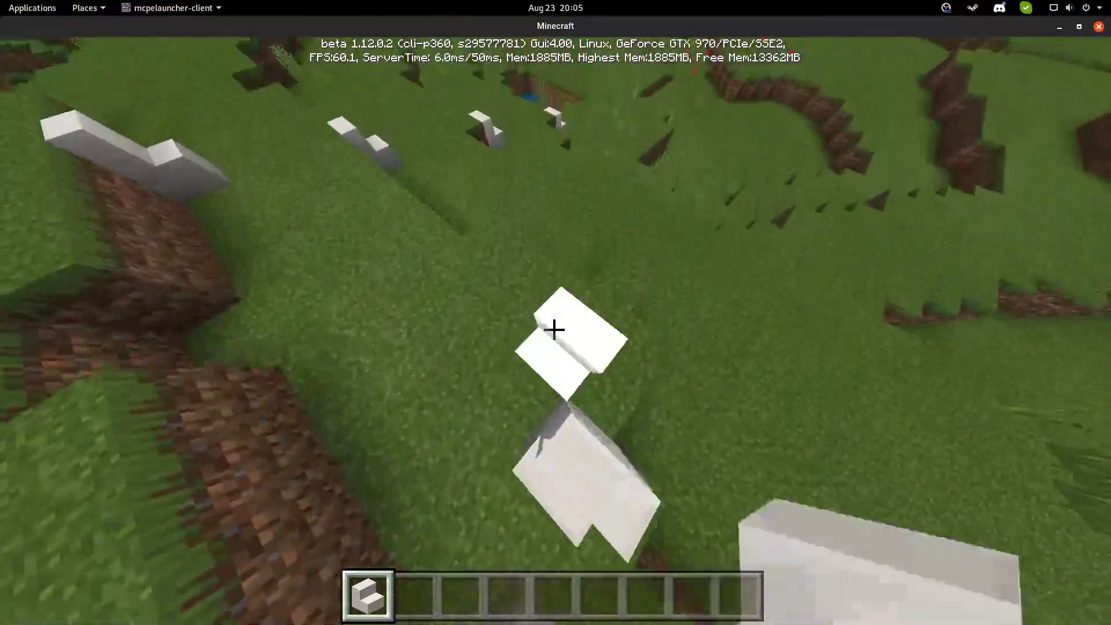
Step: Walk toward the pond, extending the line of quartz stairs
key("w")
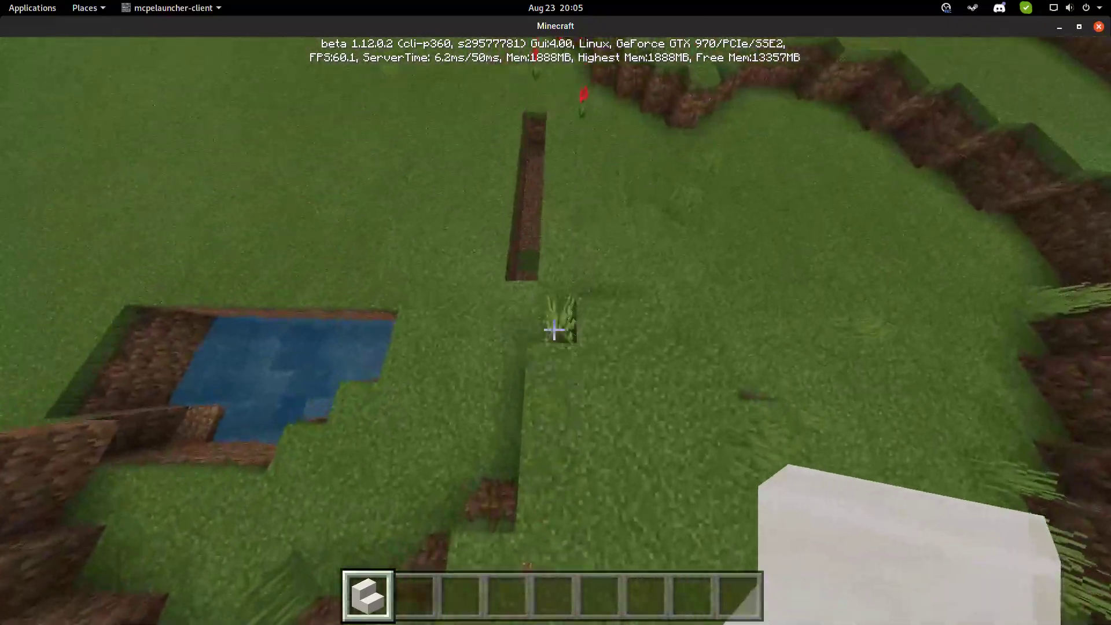
right_click(554, 330)
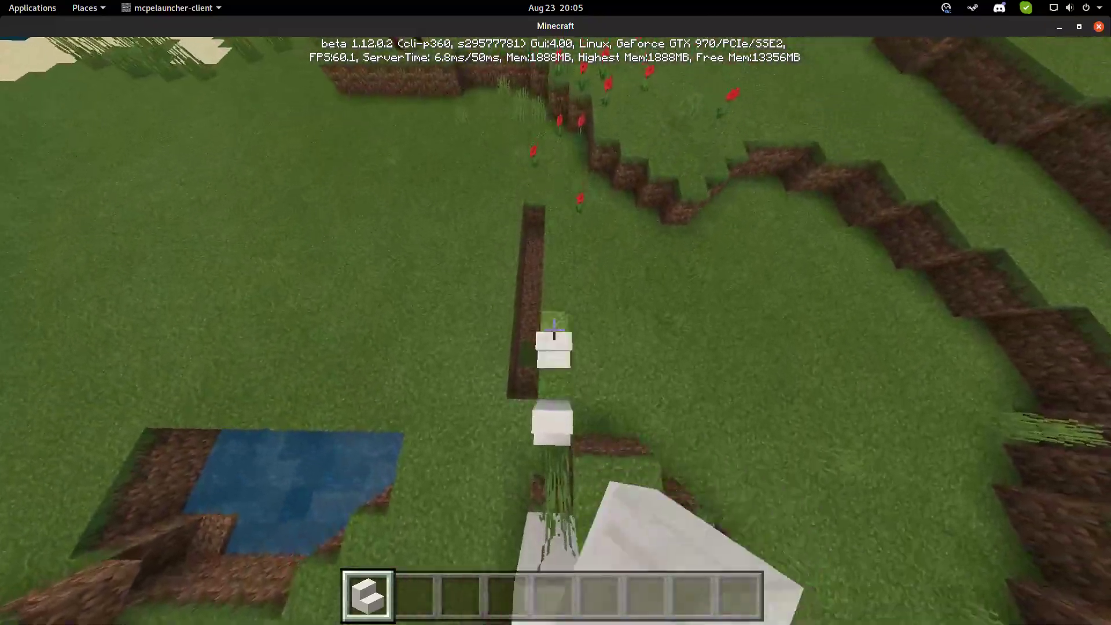
right_click(554, 329)
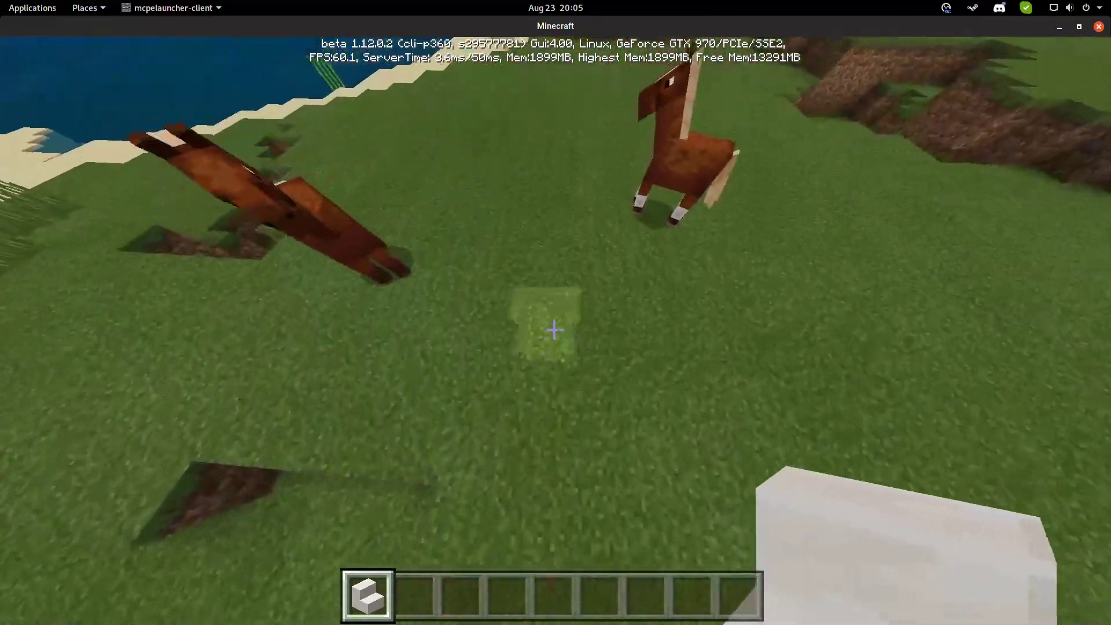
right_click(555, 330)
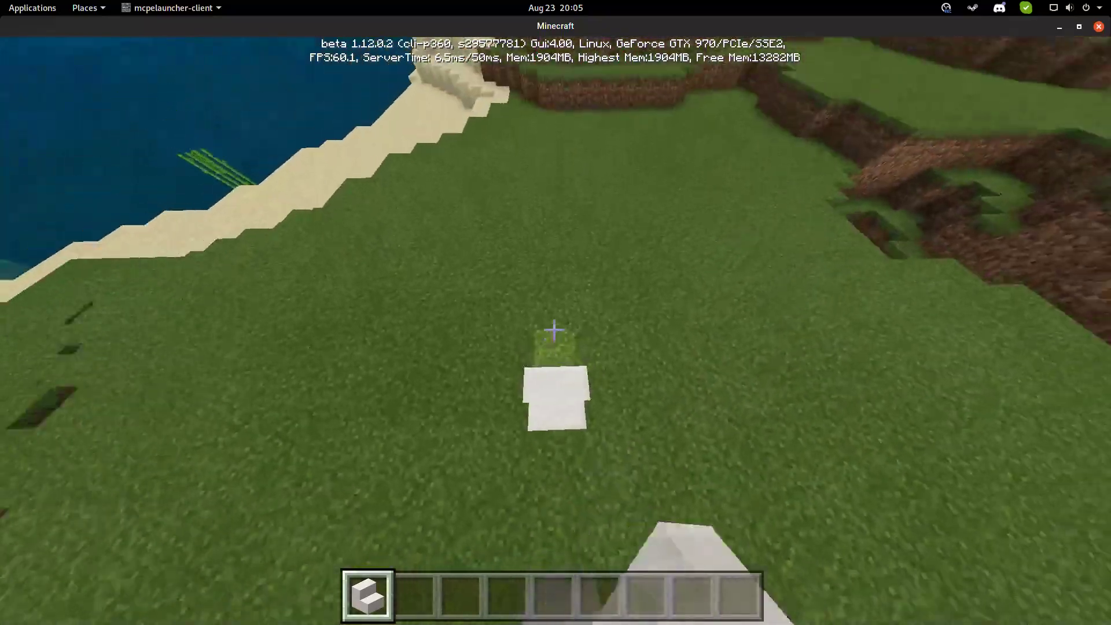
right_click(554, 329)
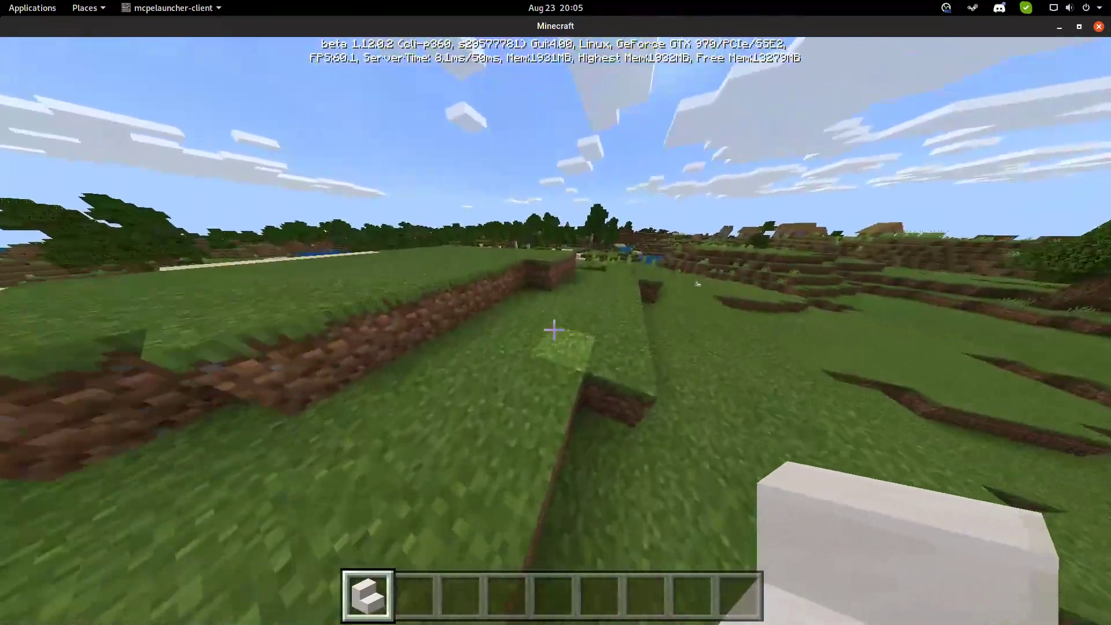
Step: Continue toward the distant village, laying more quartz stairs along the trail
key("w")
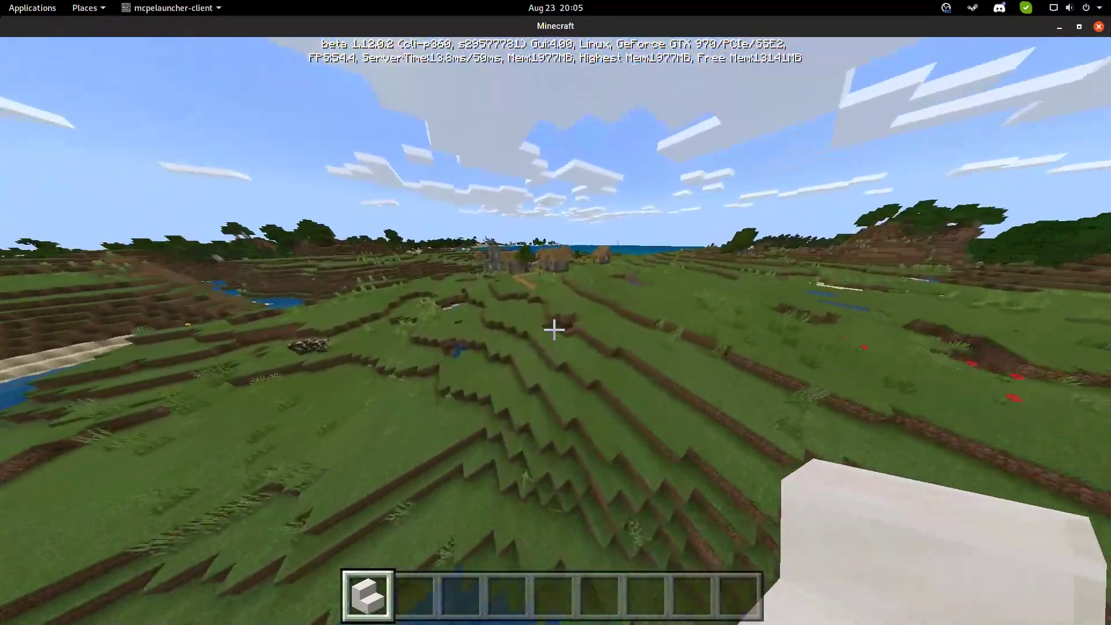
key("w")
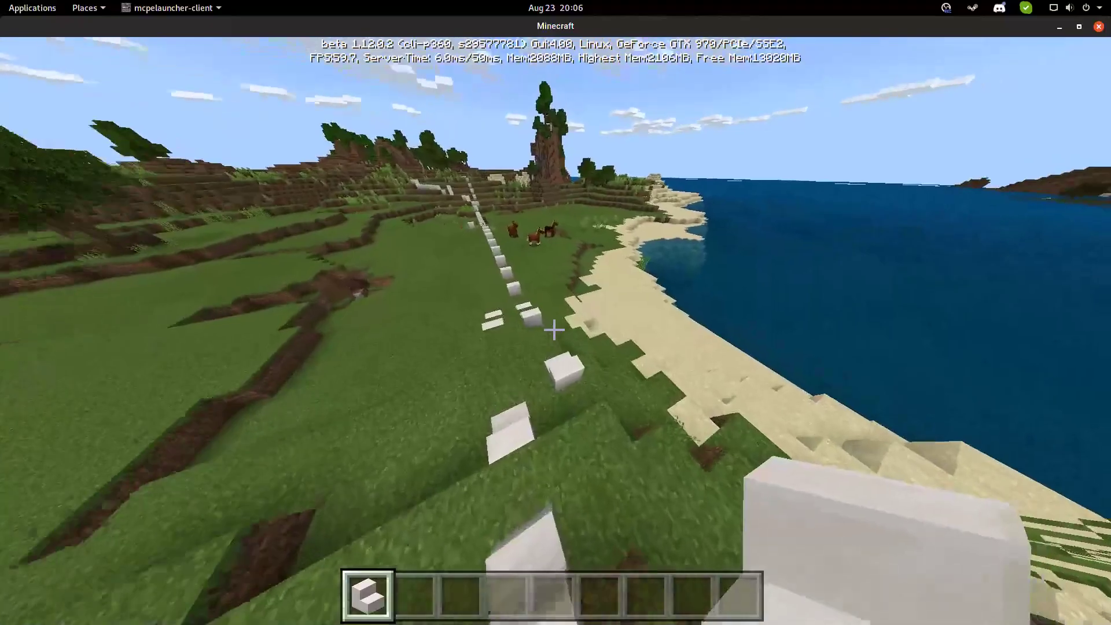
right_click(554, 328)
key("w")
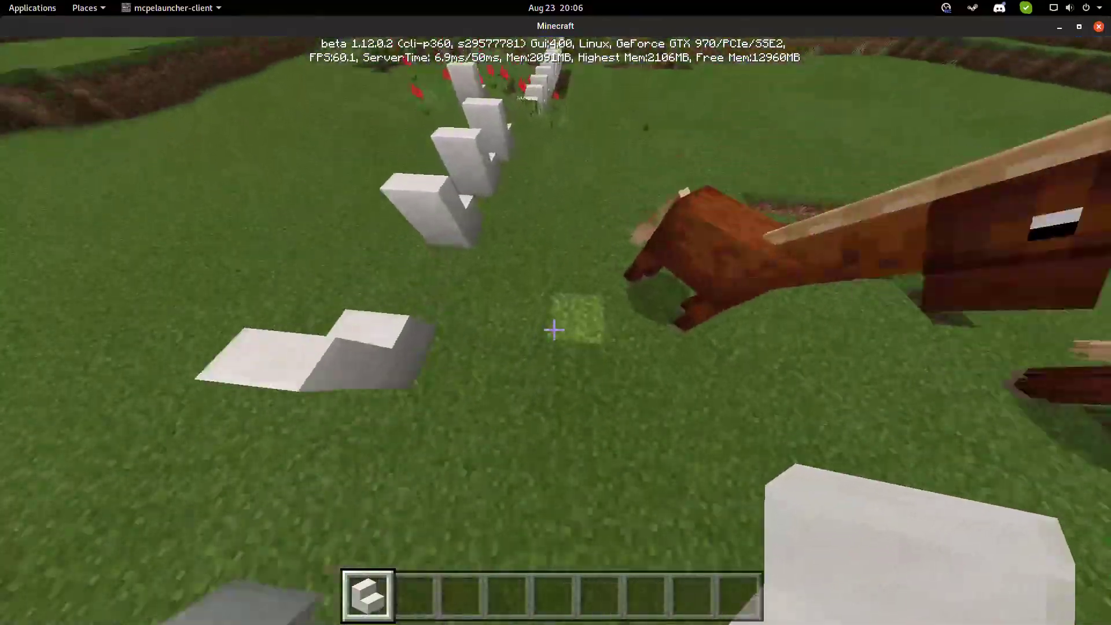
right_click(554, 329)
key("w")
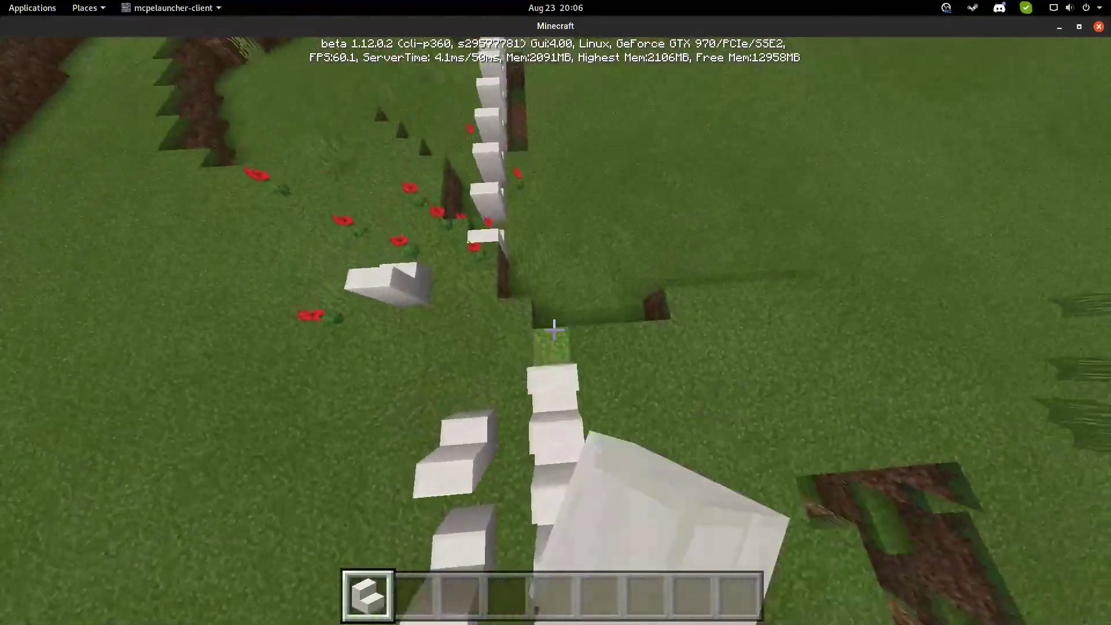
key("w")
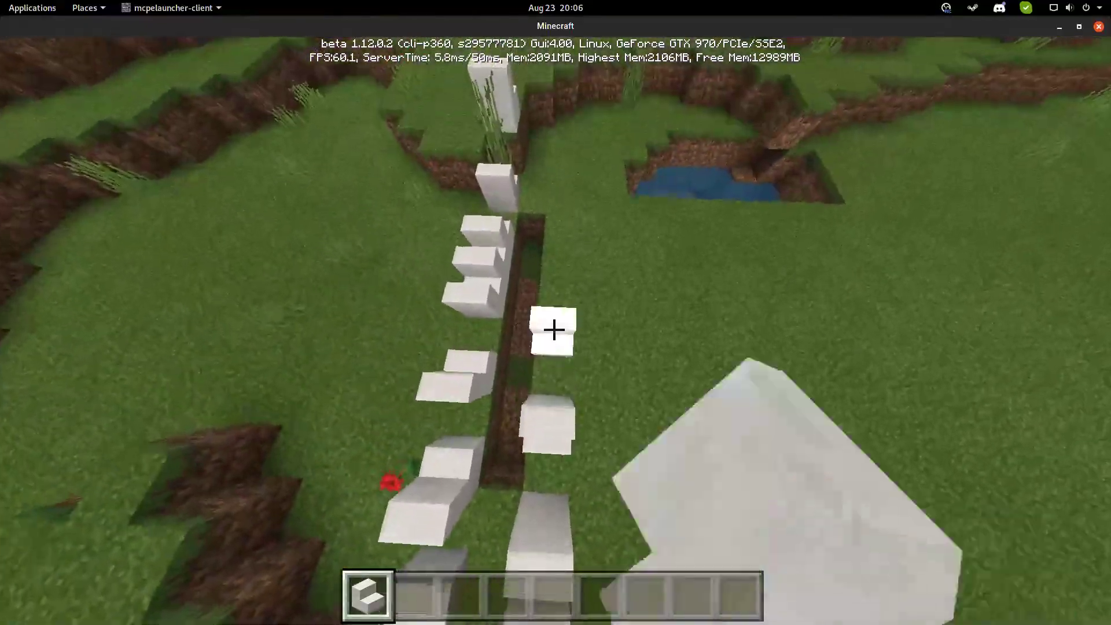